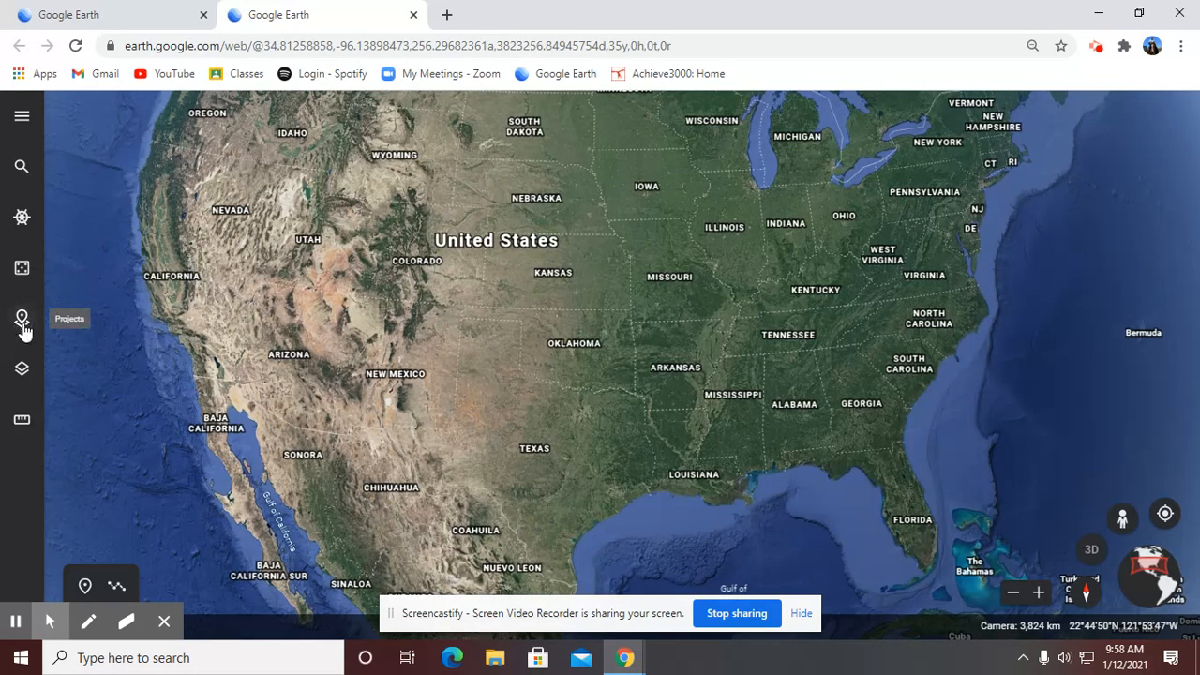
# - Open the National Parks project and look over its placemarks across the United States map
pyautogui.click(23, 324)
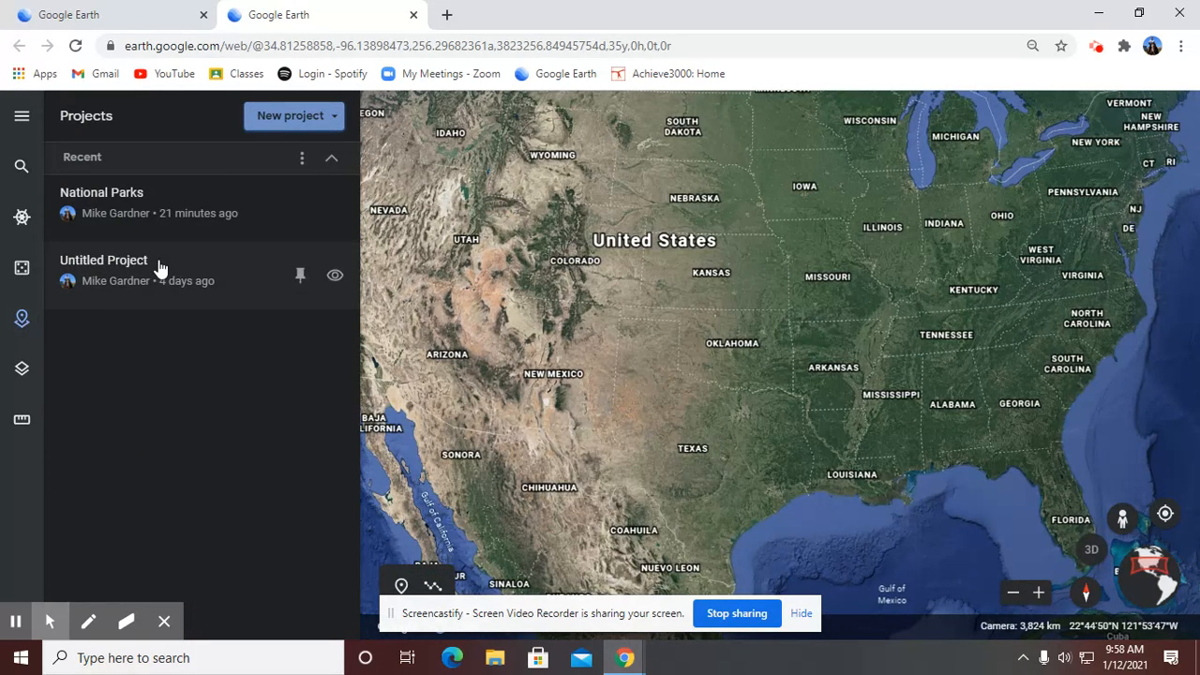
pyautogui.click(301, 127)
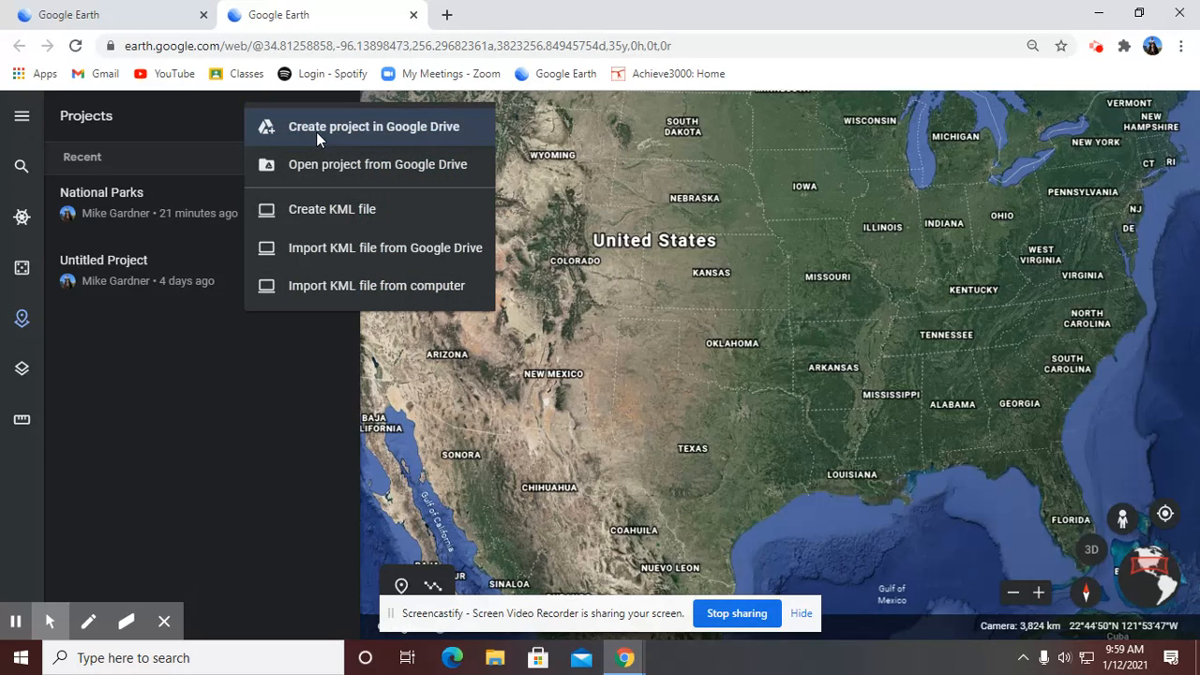
pyautogui.click(231, 394)
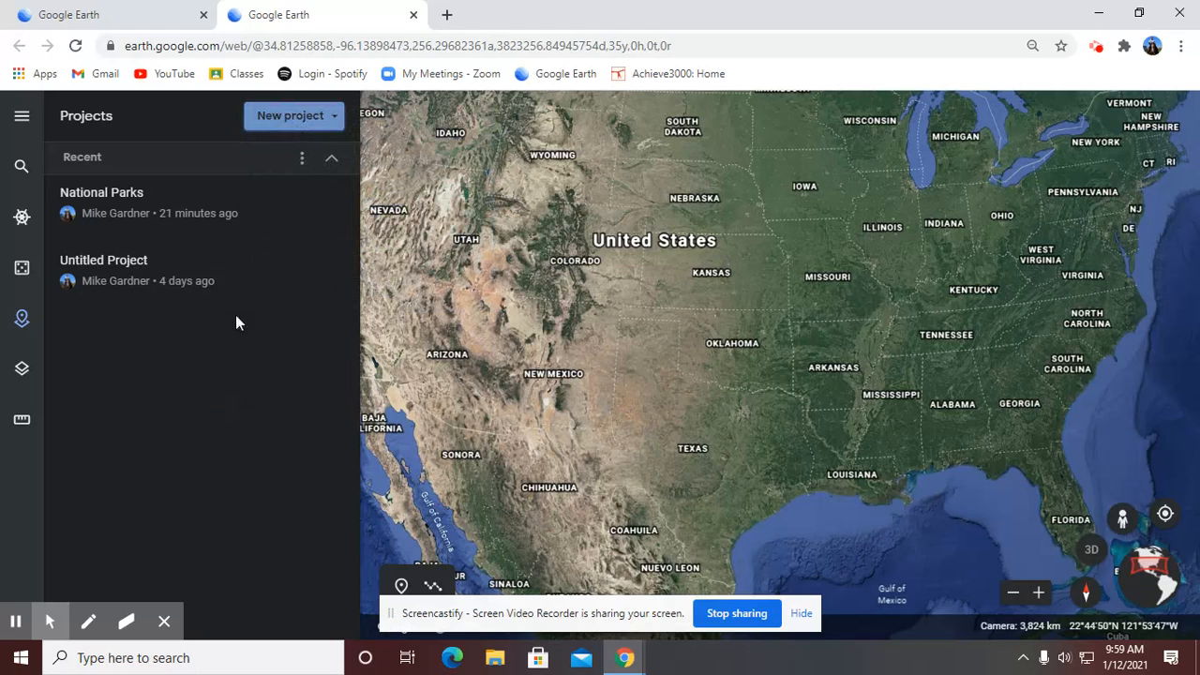
pyautogui.click(120, 202)
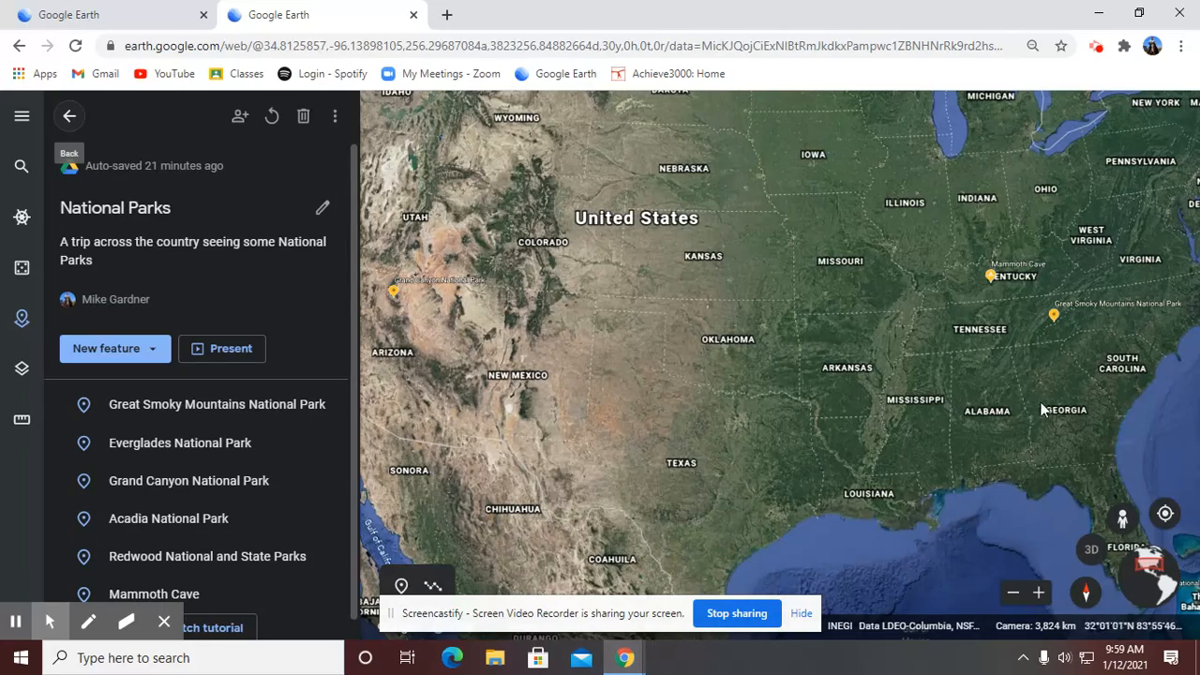
pyautogui.moveTo(1022, 392); pyautogui.dragTo(972, 366)
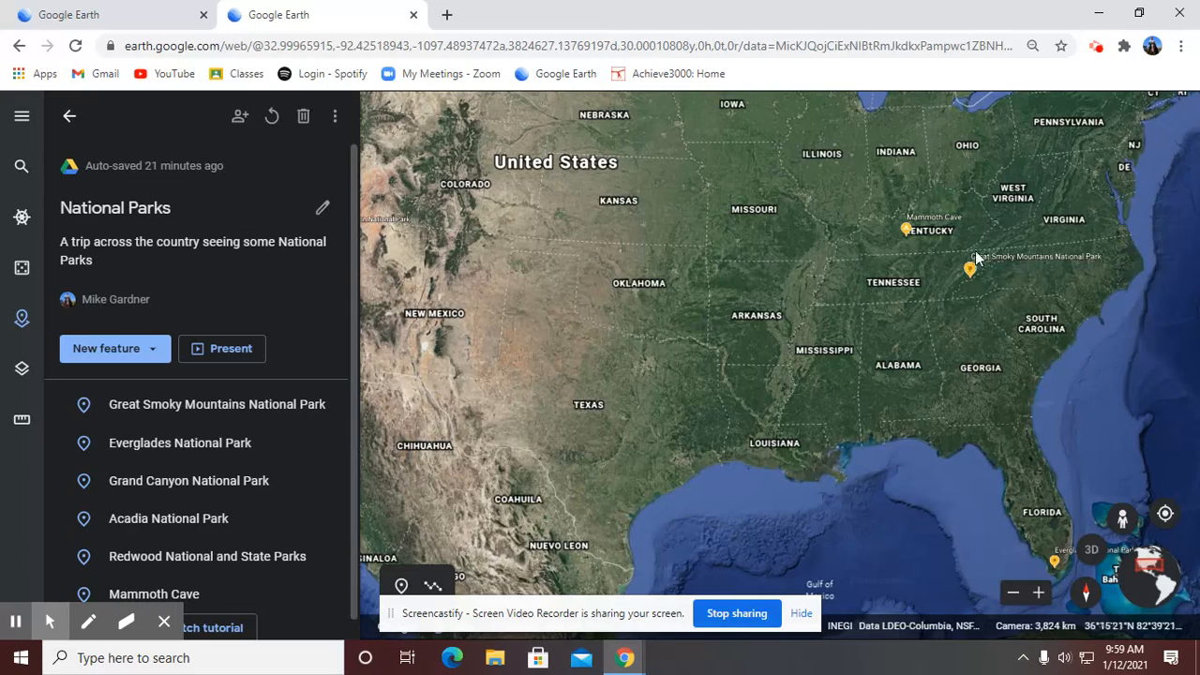
pyautogui.moveTo(1024, 312); pyautogui.dragTo(938, 434)
pyautogui.moveTo(638, 477)
pyautogui.mouseDown()
pyautogui.moveTo(791, 456)
pyautogui.moveTo(834, 426)
pyautogui.mouseUp()
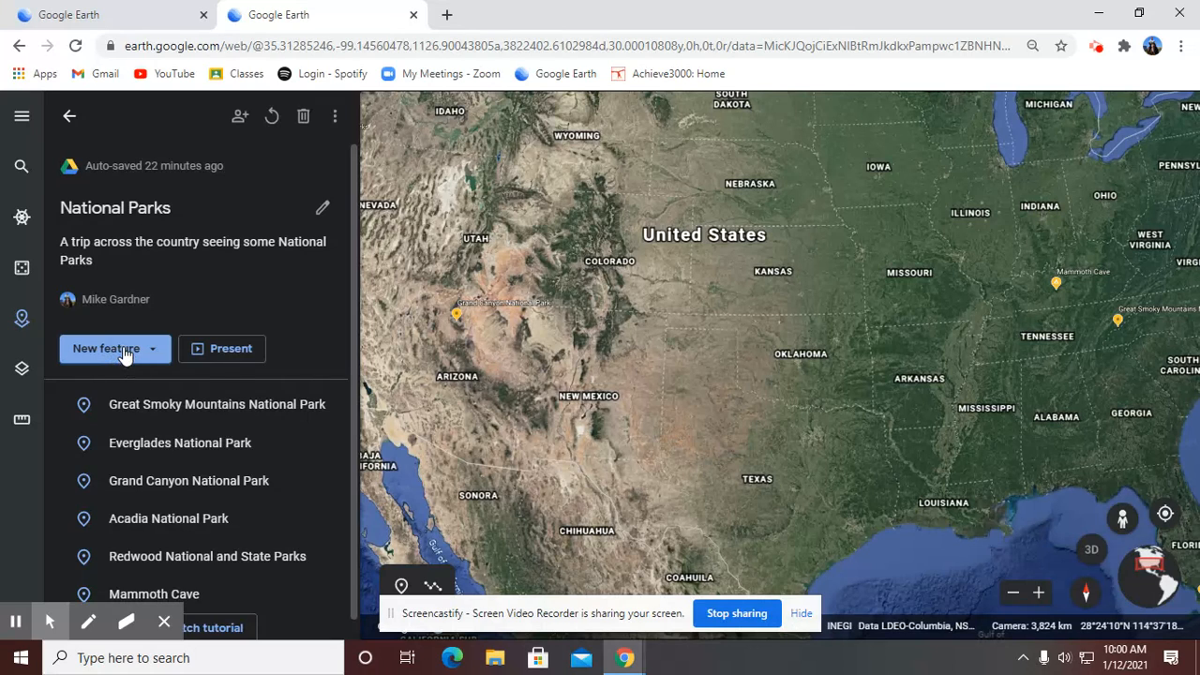
# - Find Glacier National Park, Montana through the place search and save it to the National Parks project
pyautogui.click(153, 356)
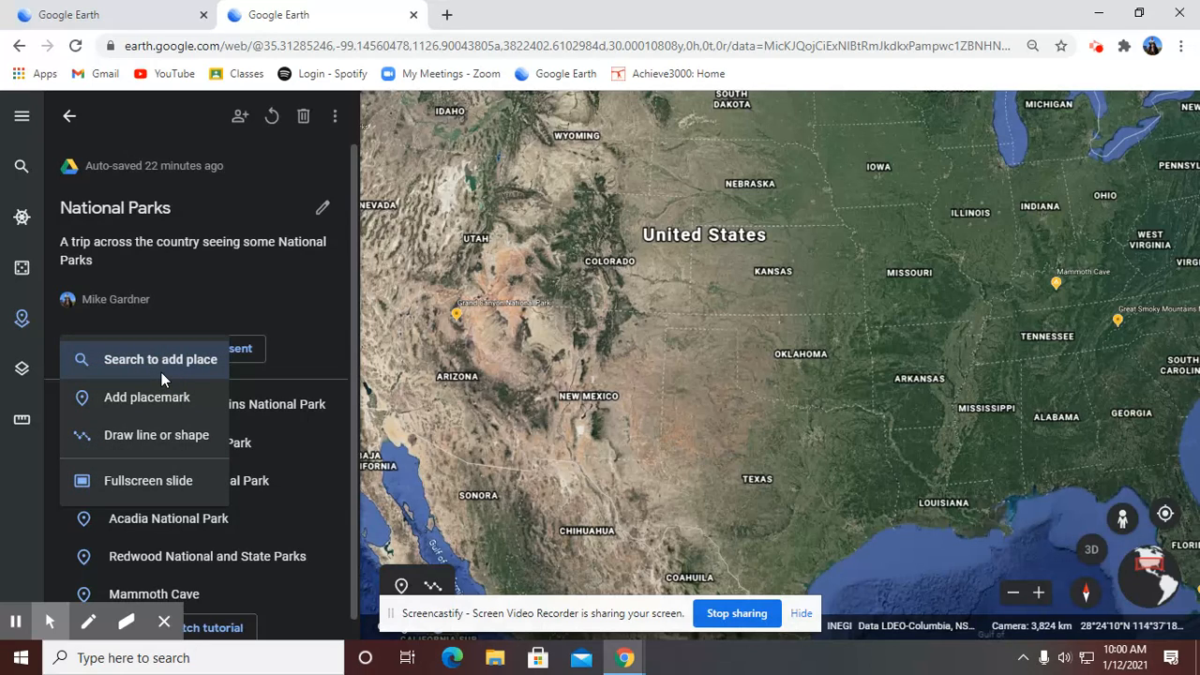
pyautogui.click(161, 361)
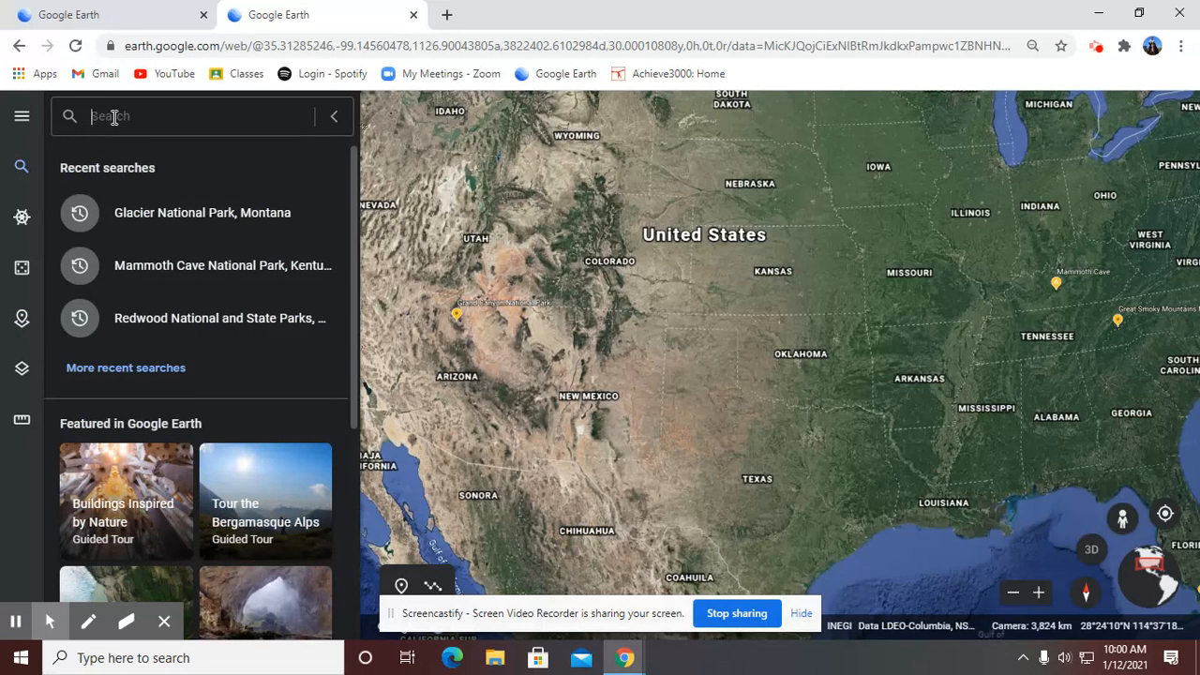
pyautogui.write('G')
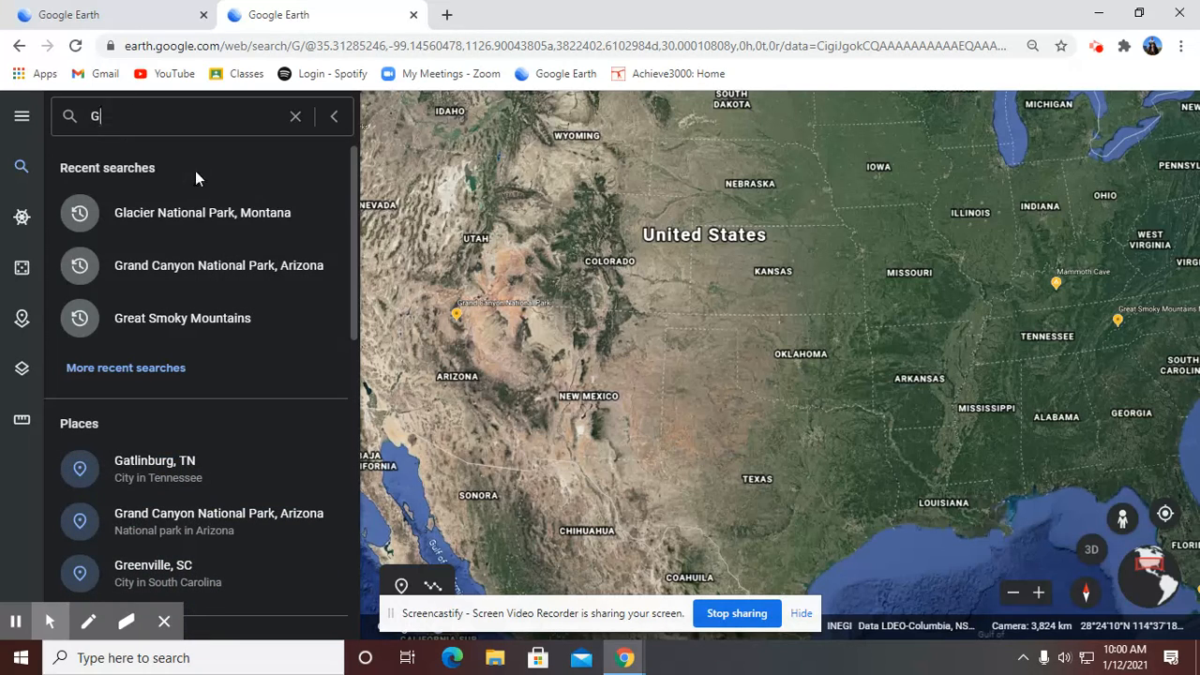
pyautogui.click(178, 218)
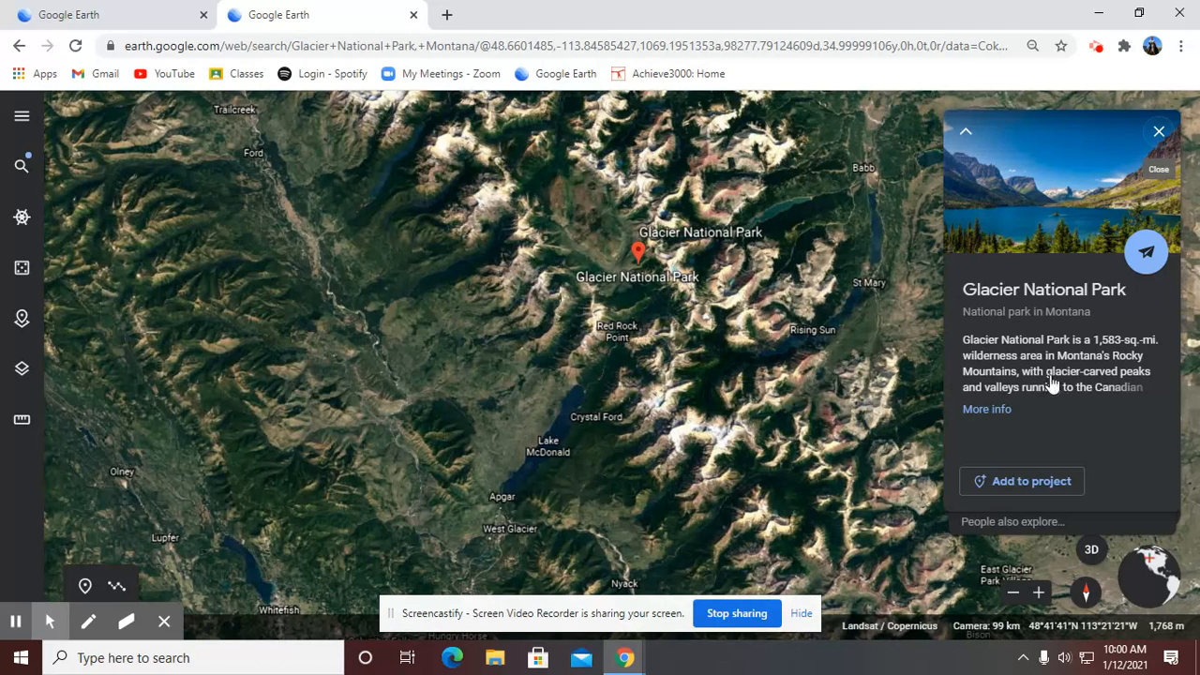
pyautogui.click(1024, 483)
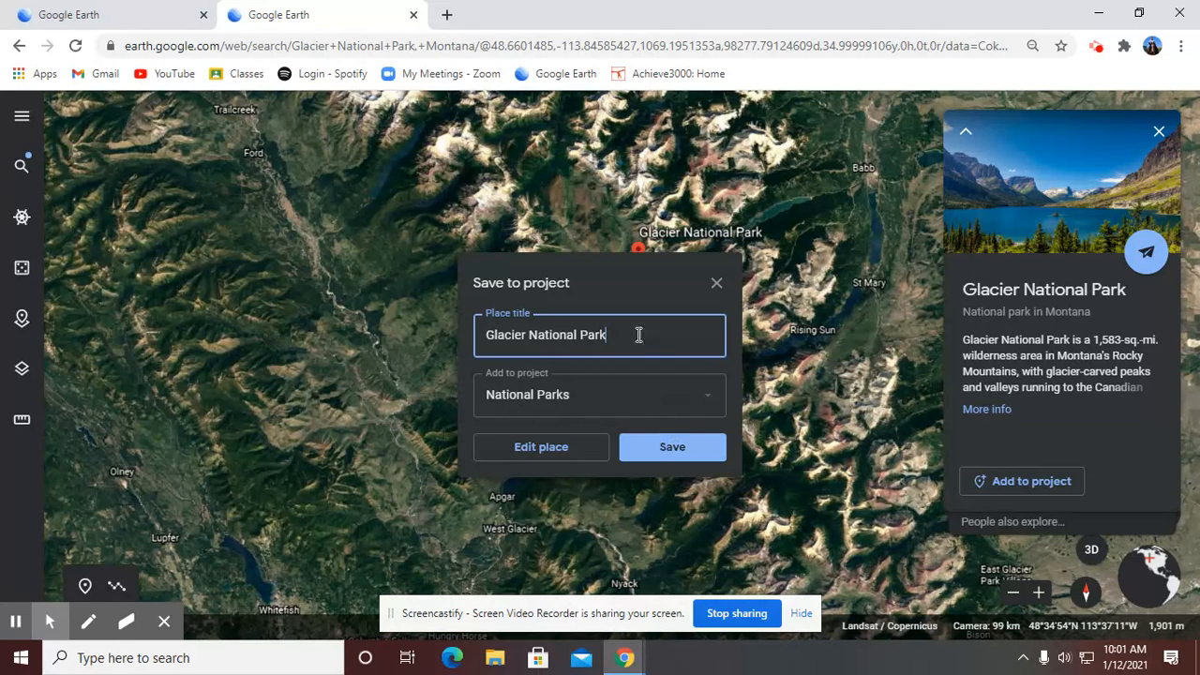
pyautogui.click(661, 456)
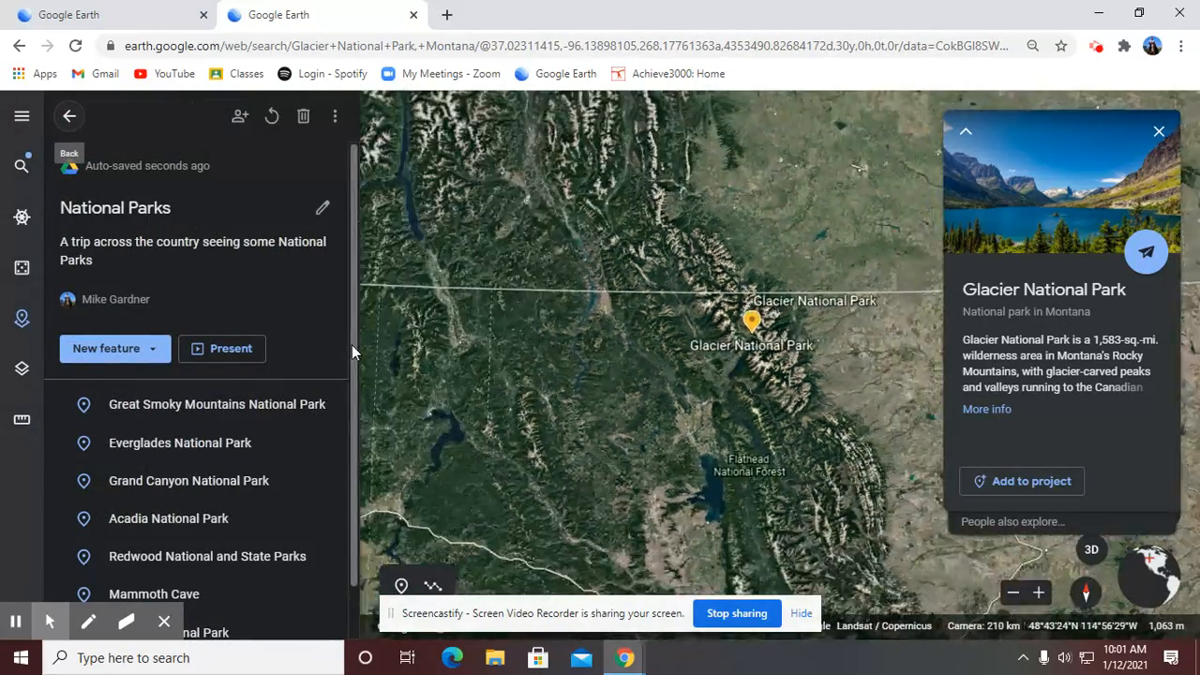
# - Open the Glacier National Park place for editing and replace the information provided by Google with editable custom content
pyautogui.moveTo(352, 347); pyautogui.dragTo(344, 450)
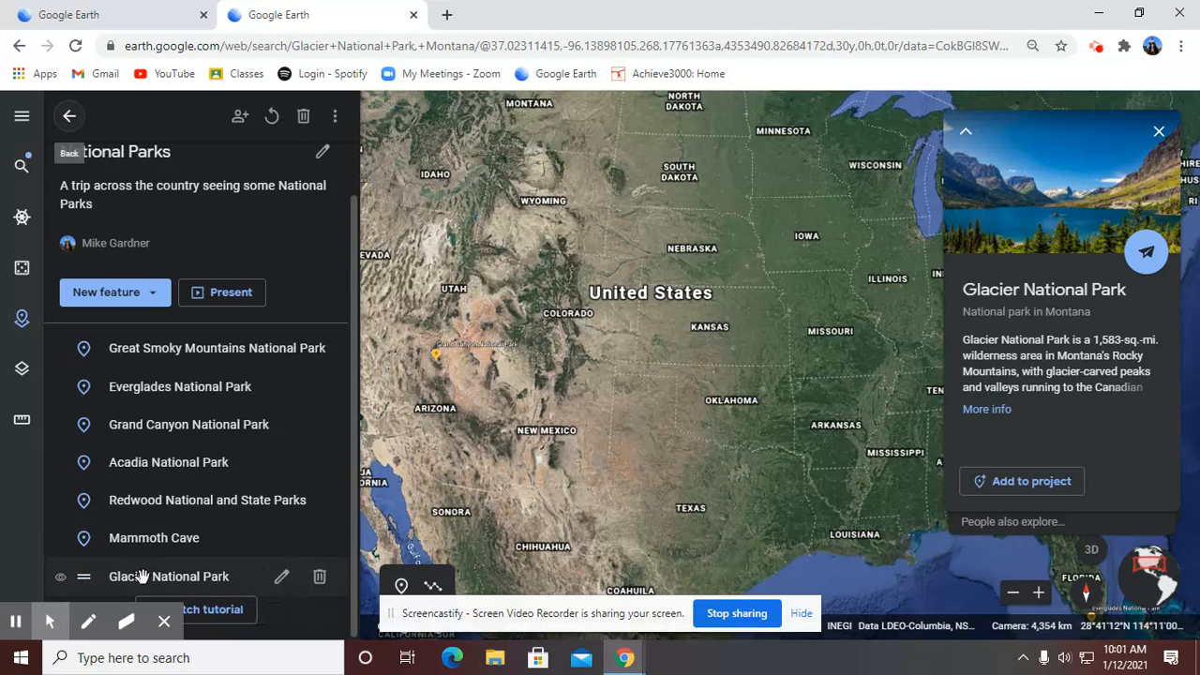
pyautogui.click(283, 583)
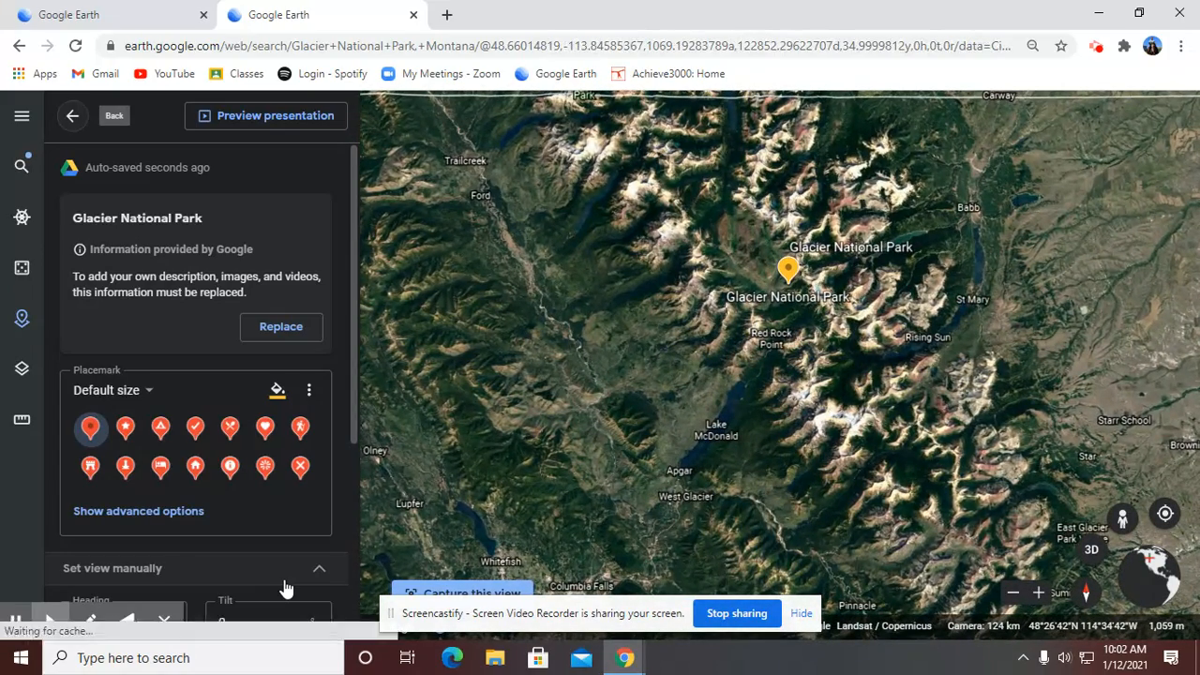
pyautogui.click(283, 329)
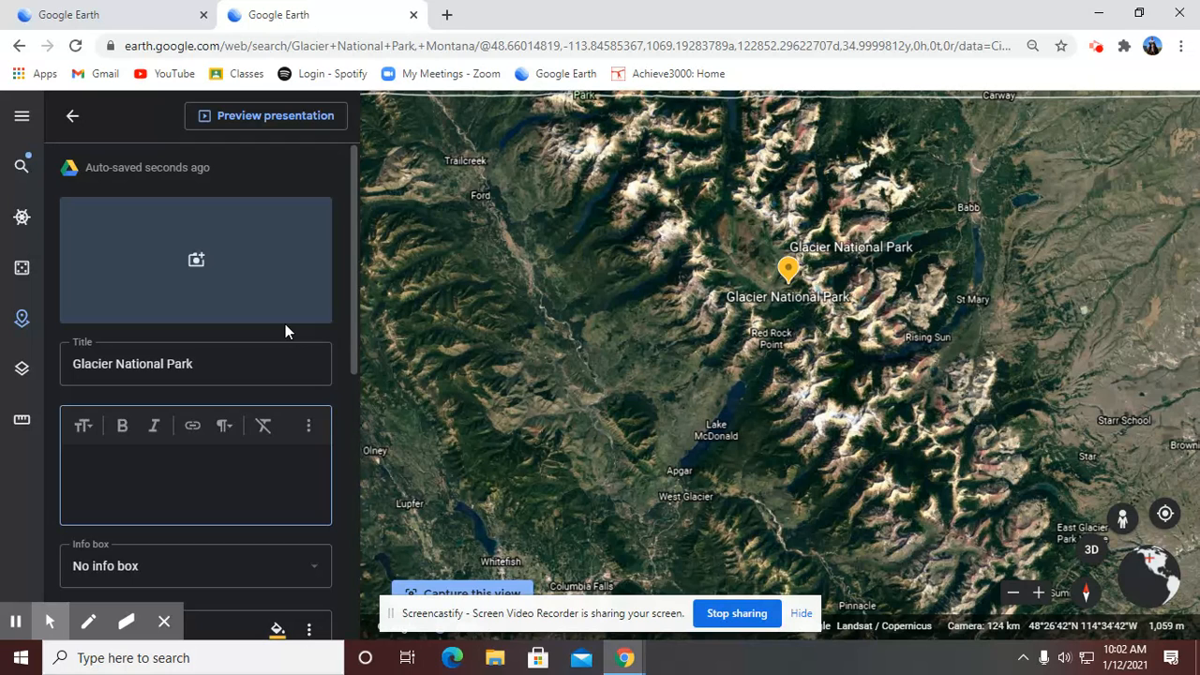
# - Search Google images for "glacier national park" and add the photo of a lake below a snow-streaked peak to the place
pyautogui.click(199, 260)
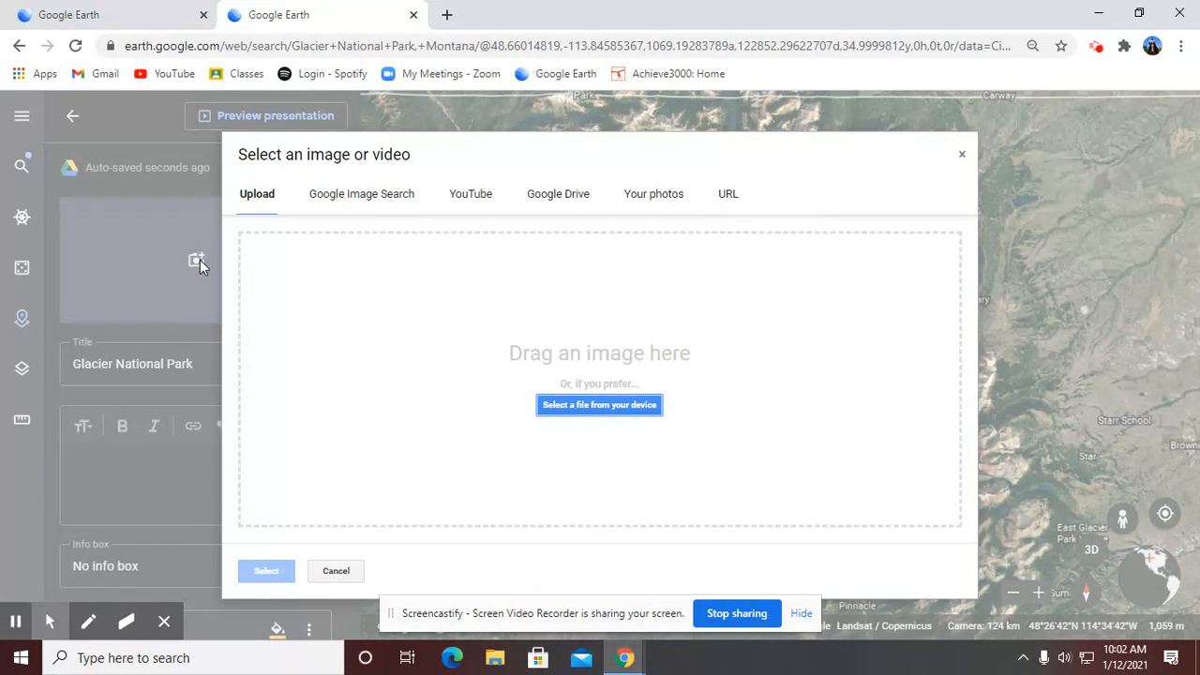
pyautogui.click(964, 154)
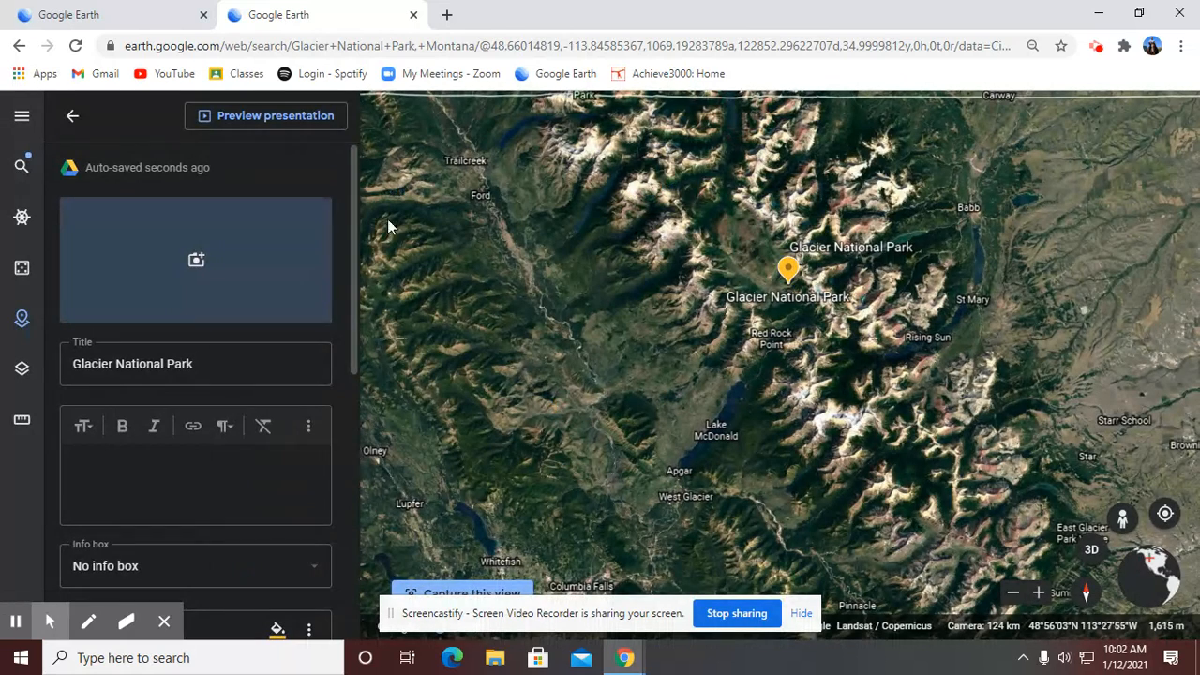
pyautogui.click(193, 262)
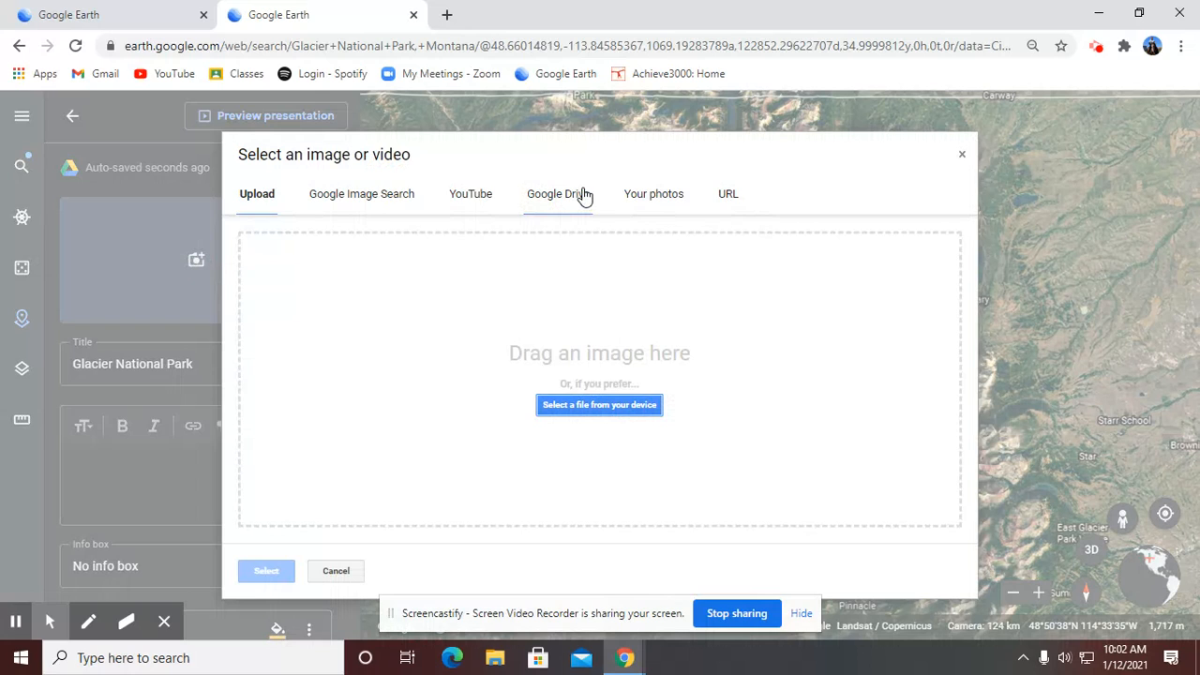
pyautogui.click(365, 199)
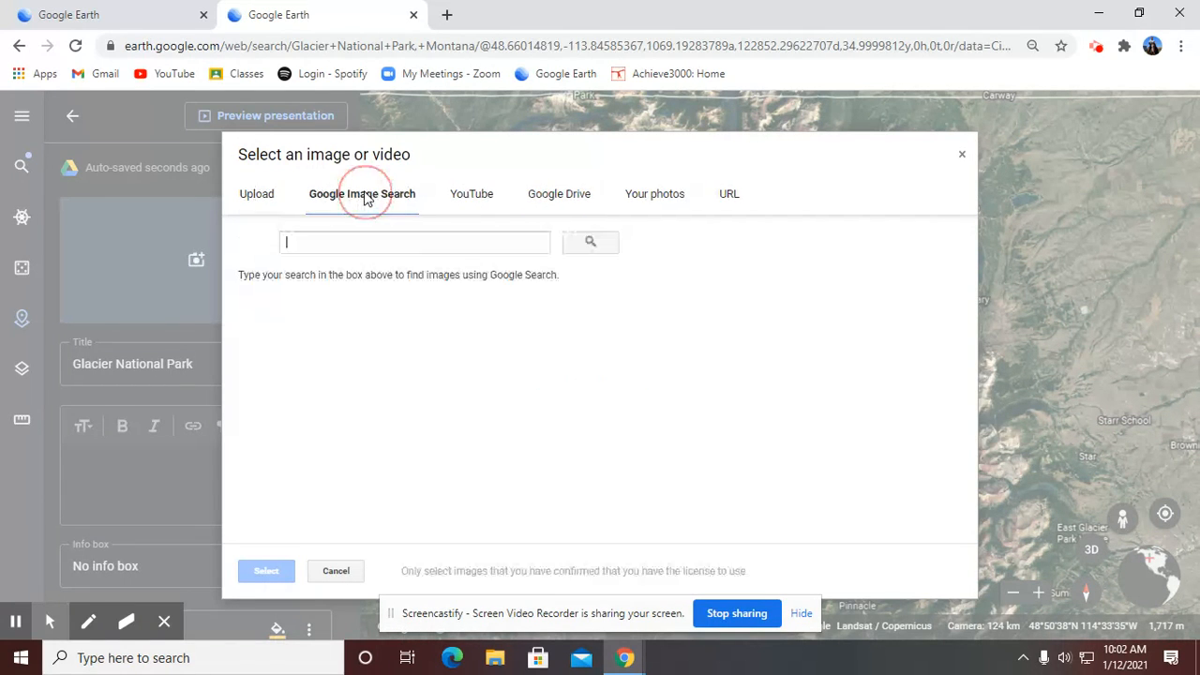
pyautogui.write('glacier n')
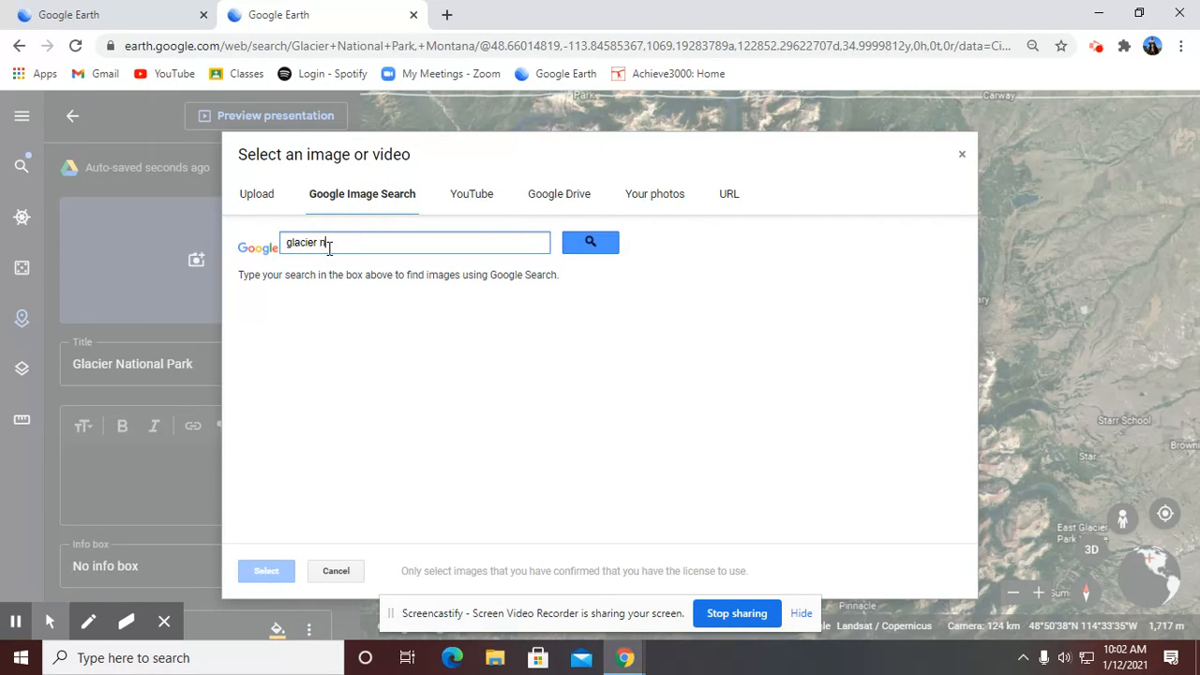
pyautogui.write('ational park')
pyautogui.click(591, 243)
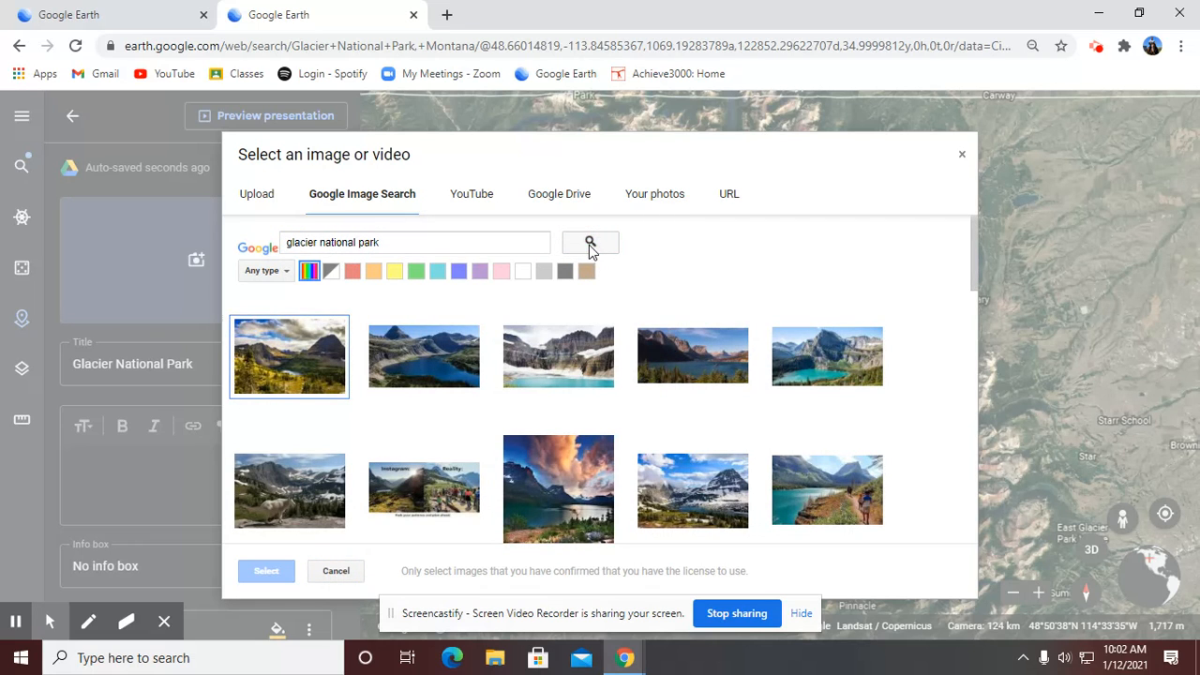
pyautogui.moveTo(977, 279); pyautogui.dragTo(982, 552)
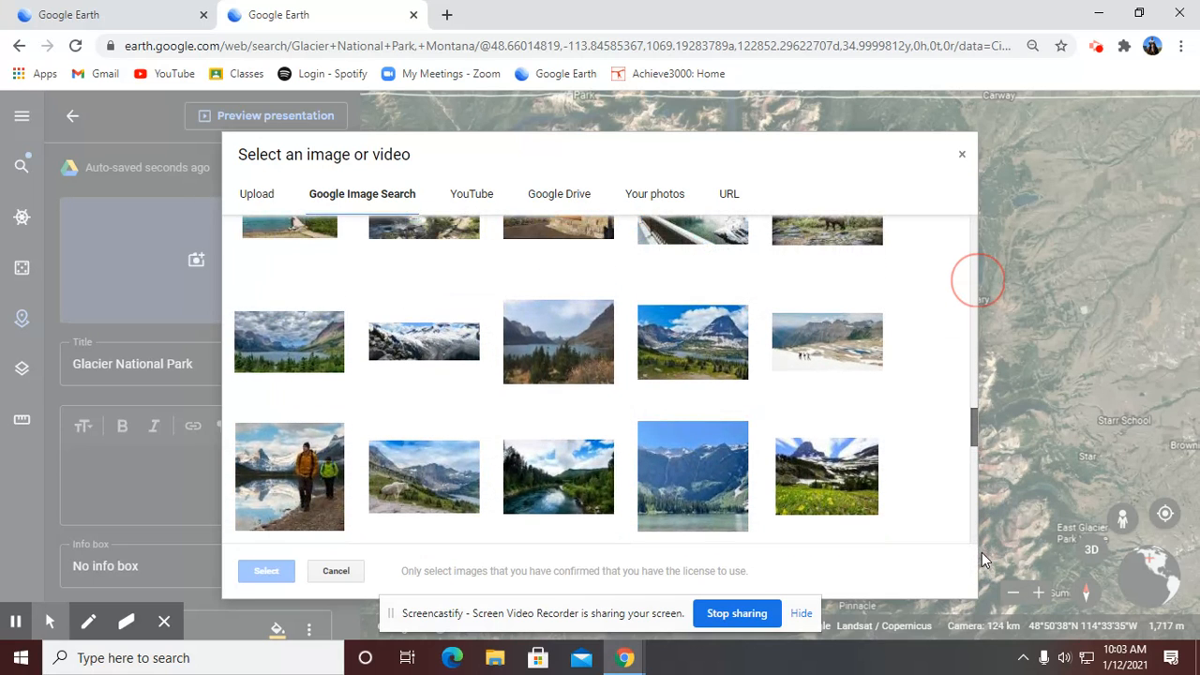
pyautogui.moveTo(982, 551); pyautogui.dragTo(982, 558)
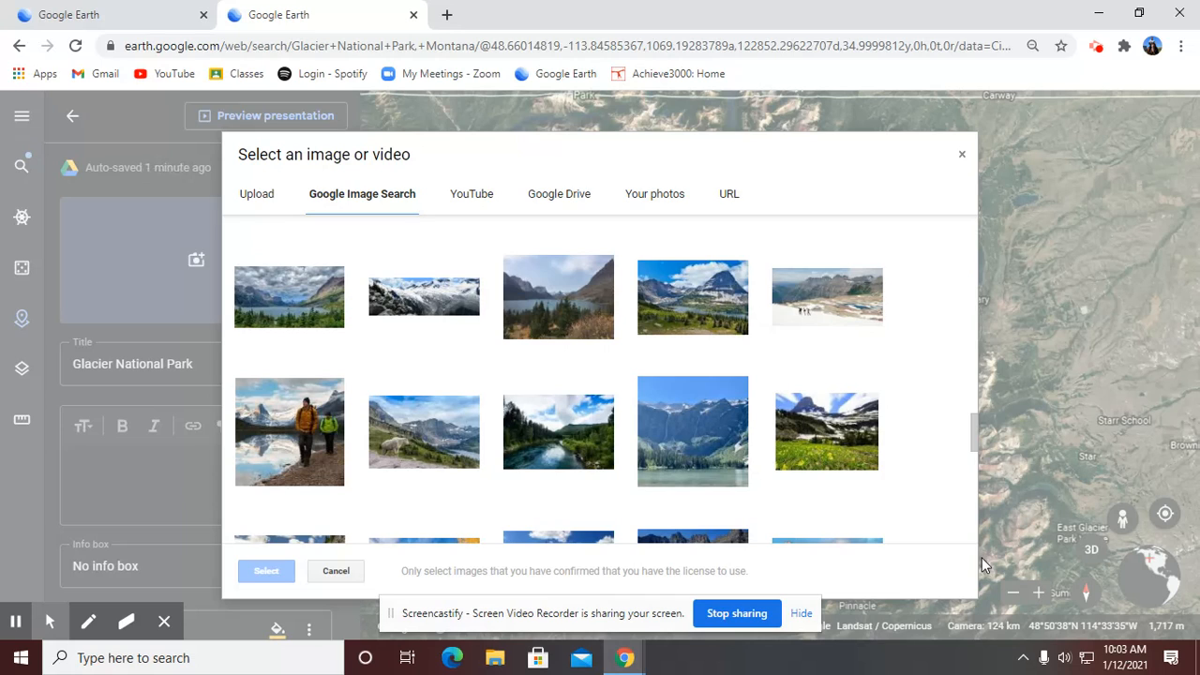
pyautogui.click(657, 279)
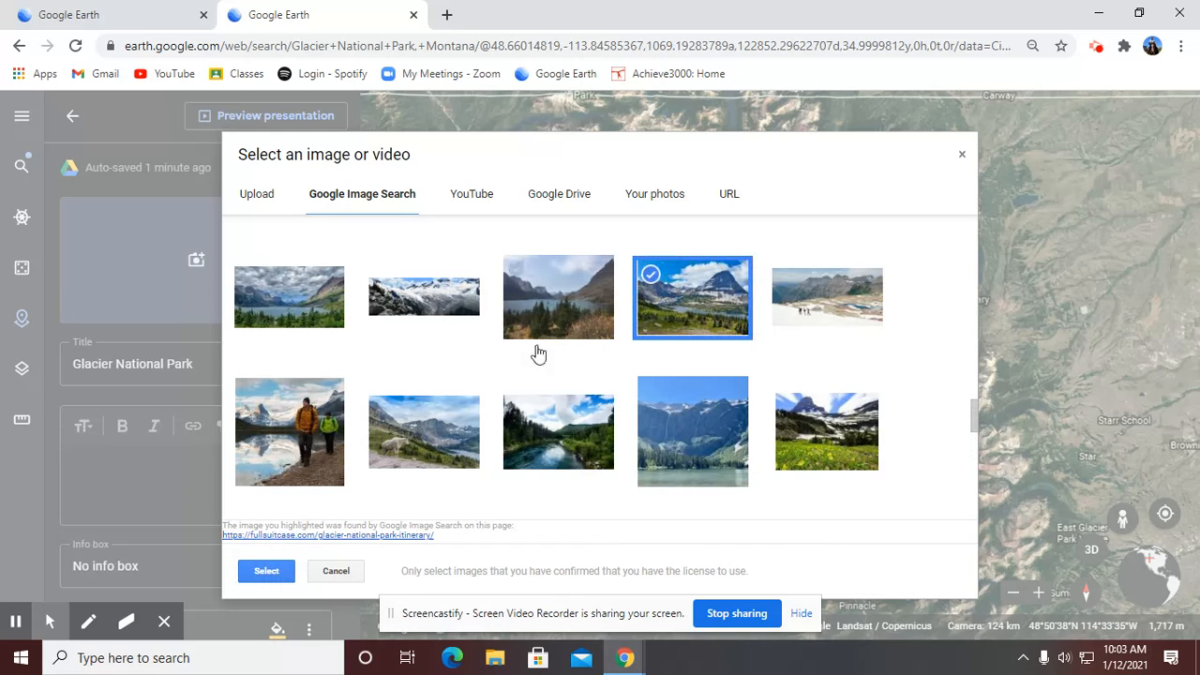
pyautogui.click(273, 574)
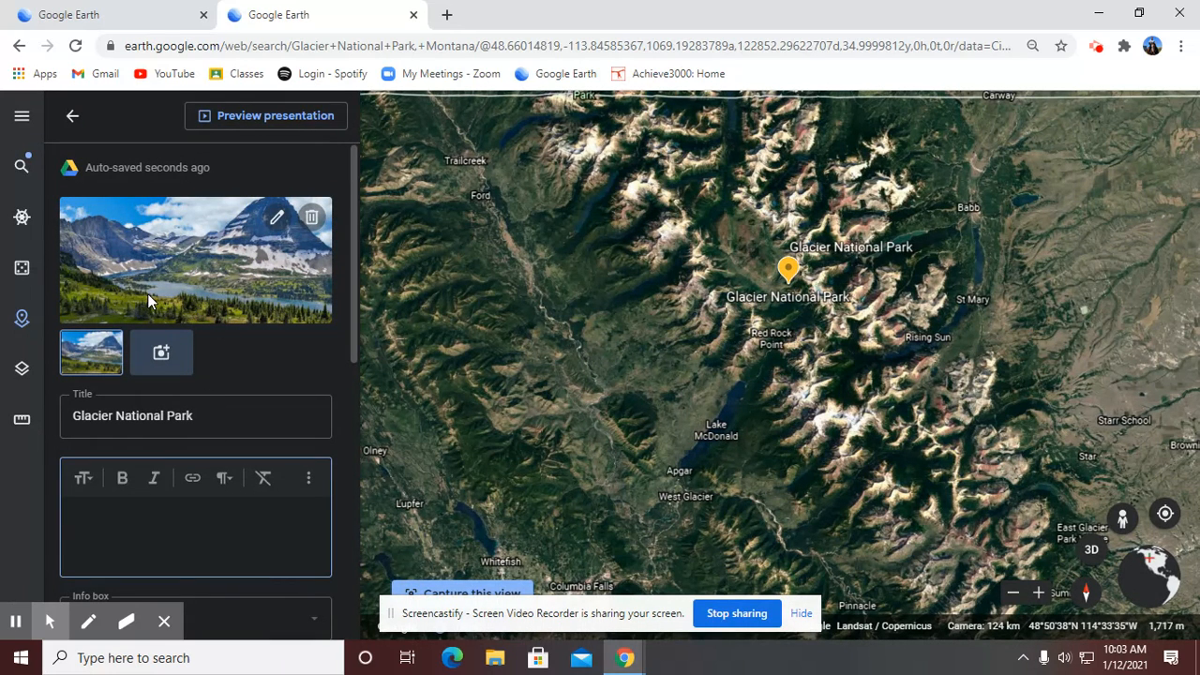
# - Add a second image search photo to the place, showing a hiker standing beside a calm mountain lake
pyautogui.click(167, 355)
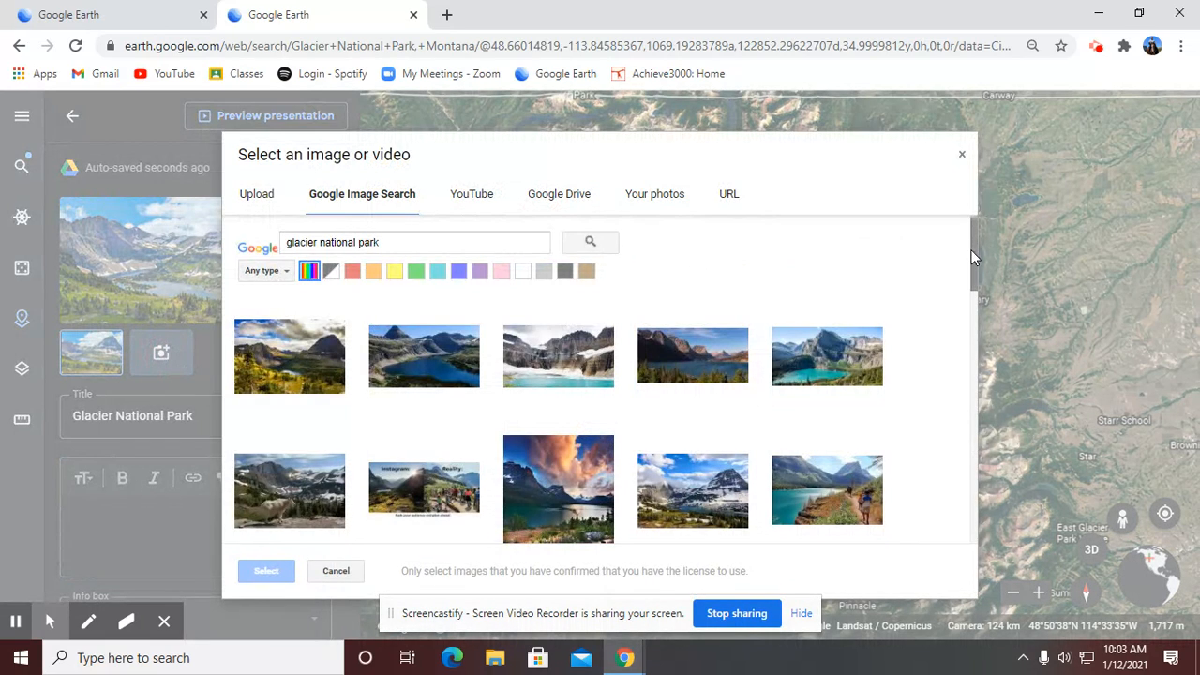
pyautogui.moveTo(972, 252); pyautogui.dragTo(1006, 674)
pyautogui.moveTo(976, 483); pyautogui.dragTo(975, 548)
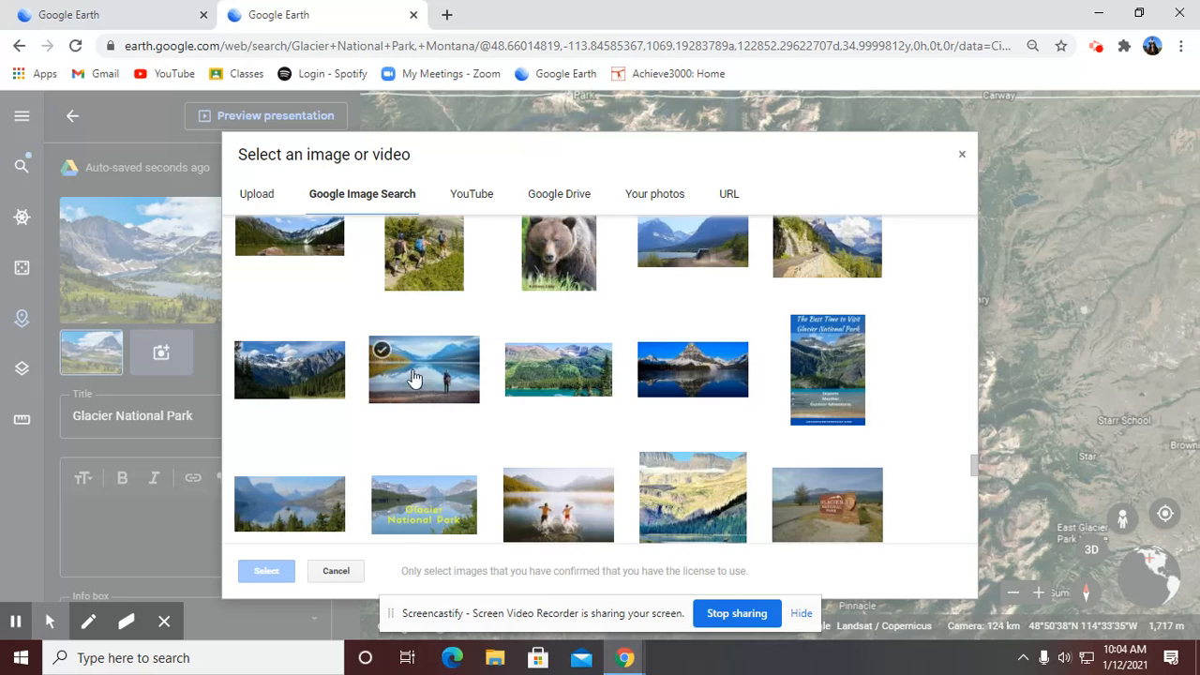
pyautogui.click(379, 353)
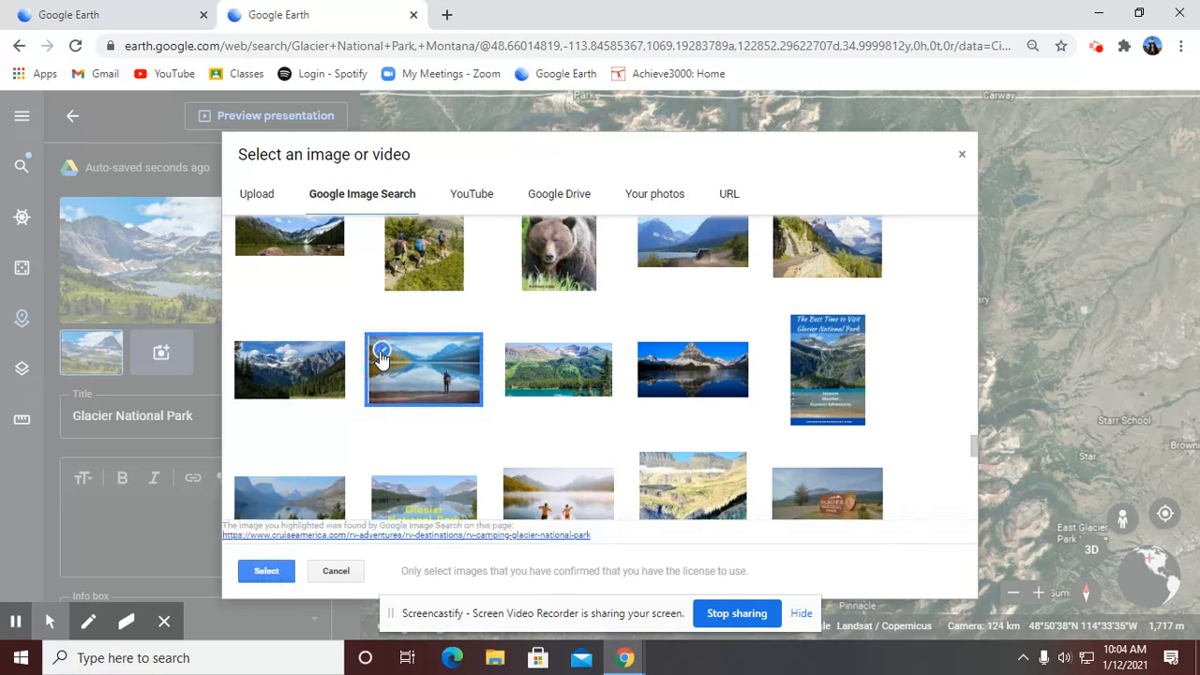
pyautogui.click(269, 572)
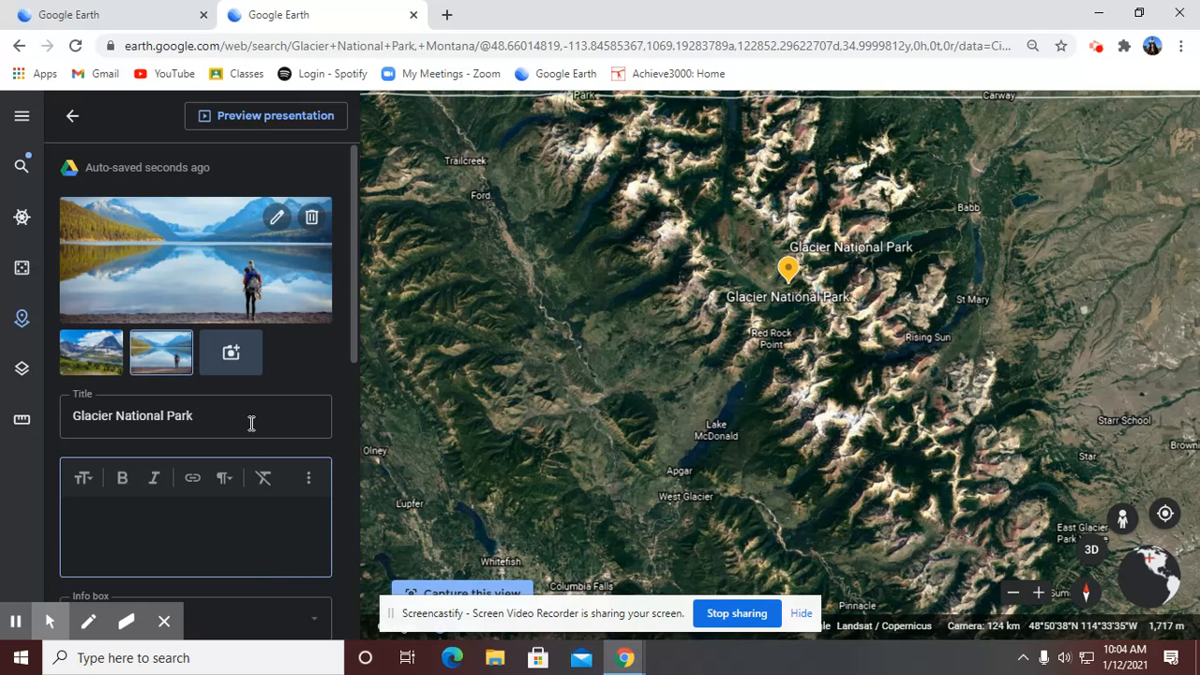
# - Search YouTube for "glacier national park", pick "6 Best Hikes in Glacier National Park", and close the media picker without adding it
pyautogui.click(233, 357)
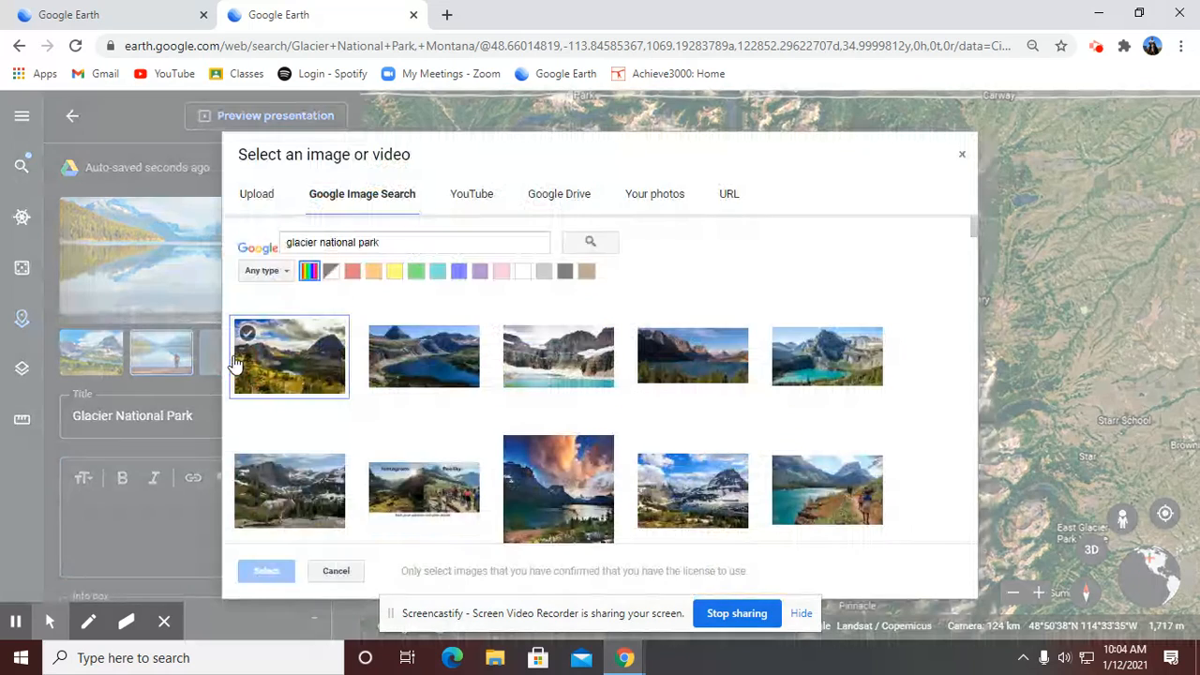
pyautogui.click(470, 196)
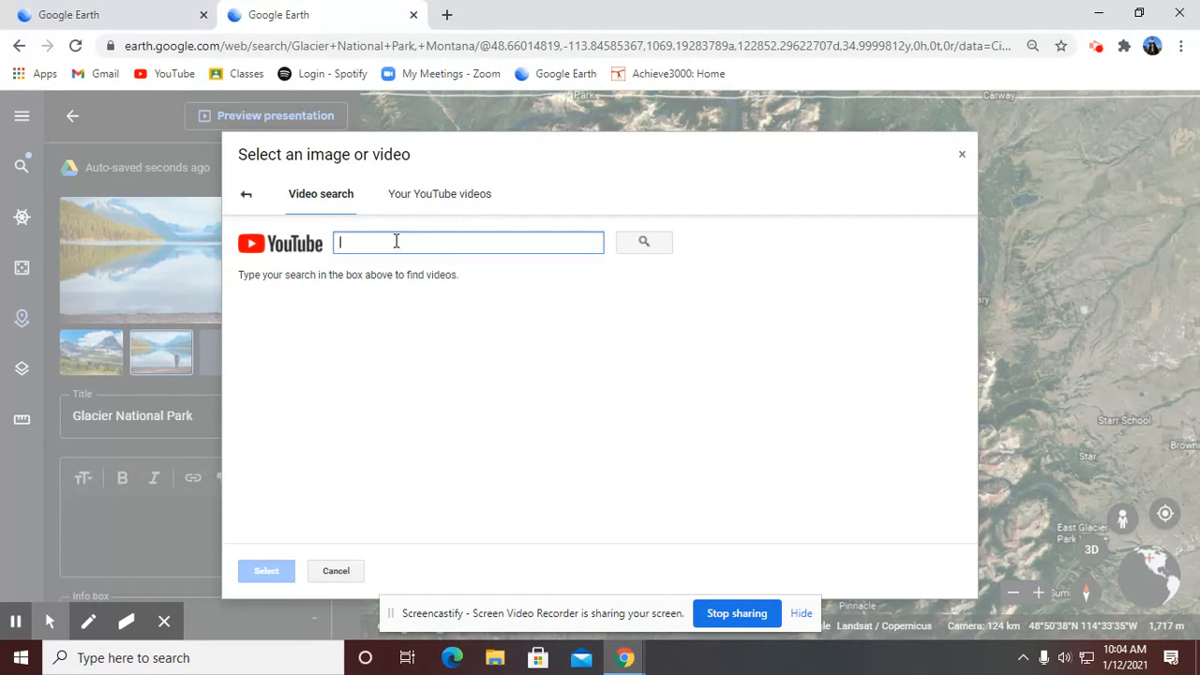
pyautogui.write('glacier national park')
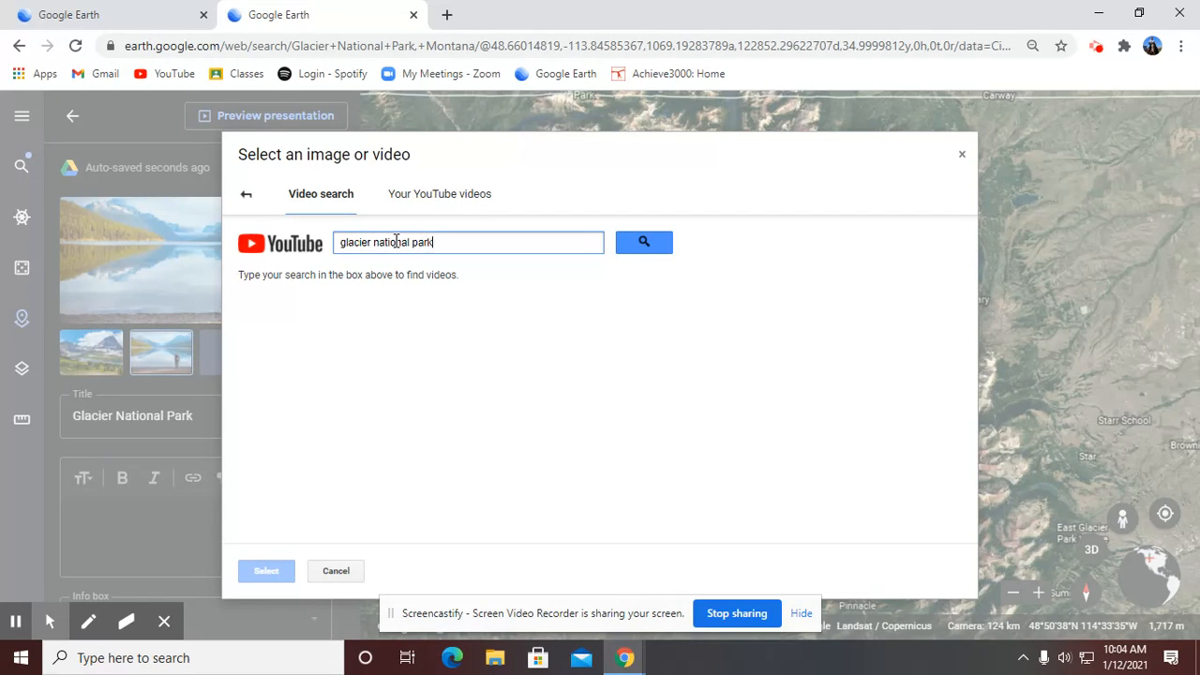
pyautogui.click(644, 245)
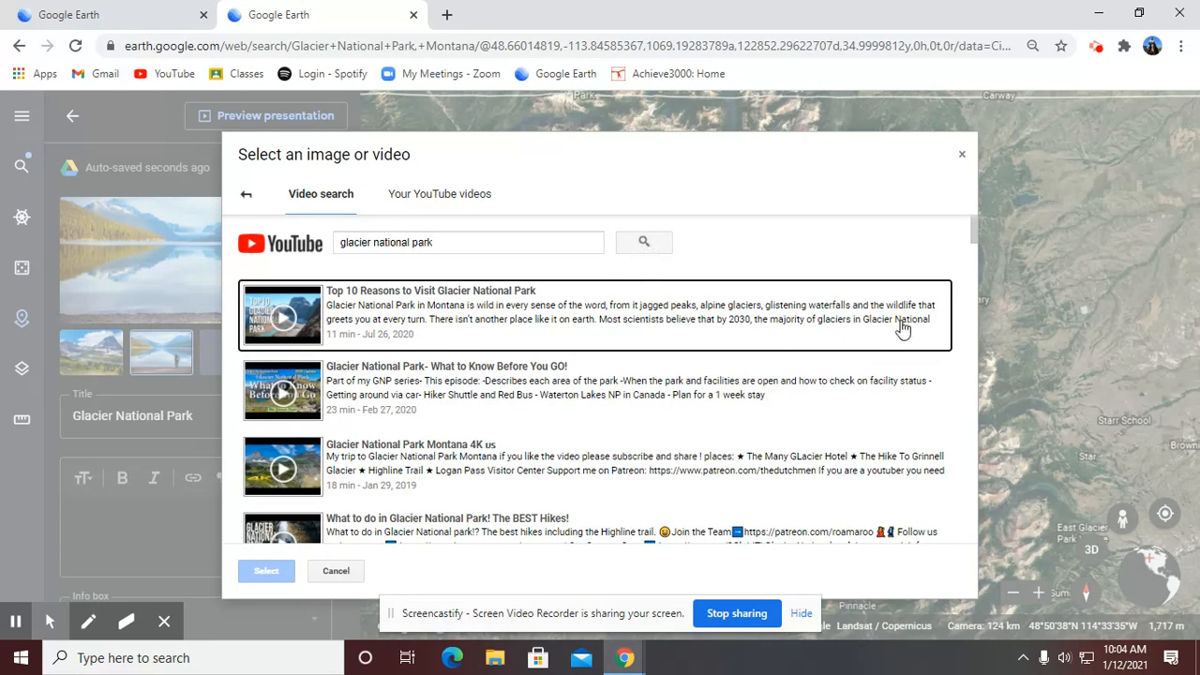
pyautogui.moveTo(974, 231)
pyautogui.mouseDown()
pyautogui.moveTo(977, 287)
pyautogui.moveTo(978, 217)
pyautogui.mouseUp()
pyautogui.moveTo(975, 236); pyautogui.dragTo(977, 263)
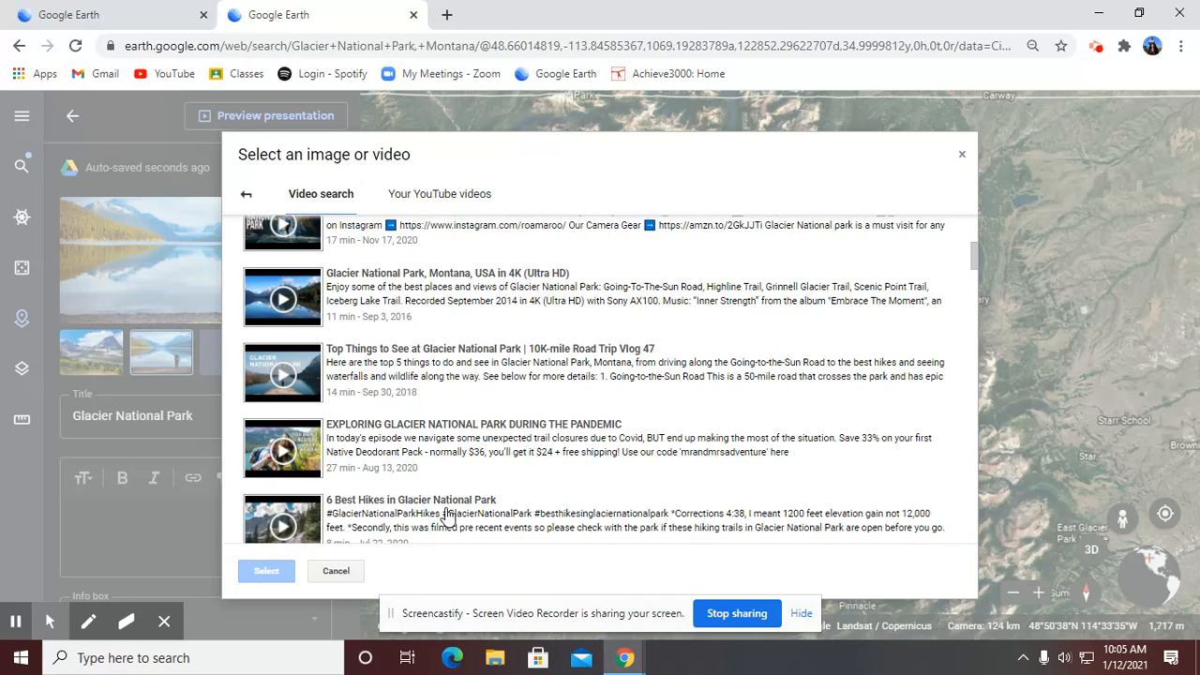
pyautogui.click(448, 516)
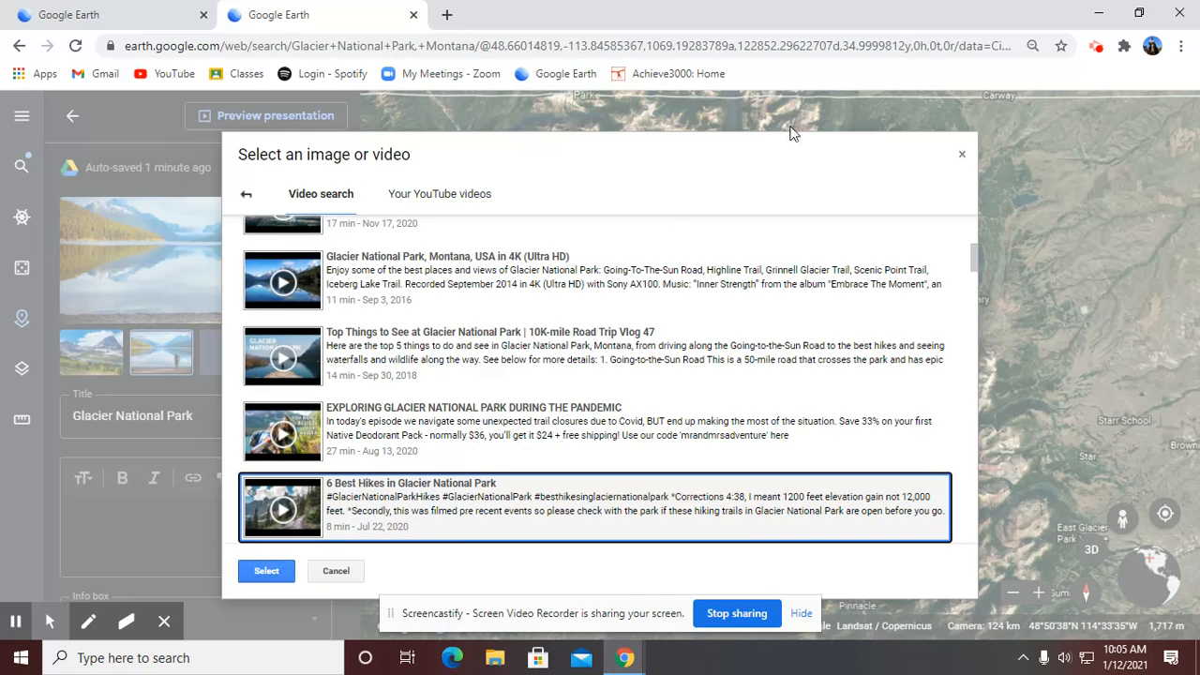
pyautogui.click(963, 155)
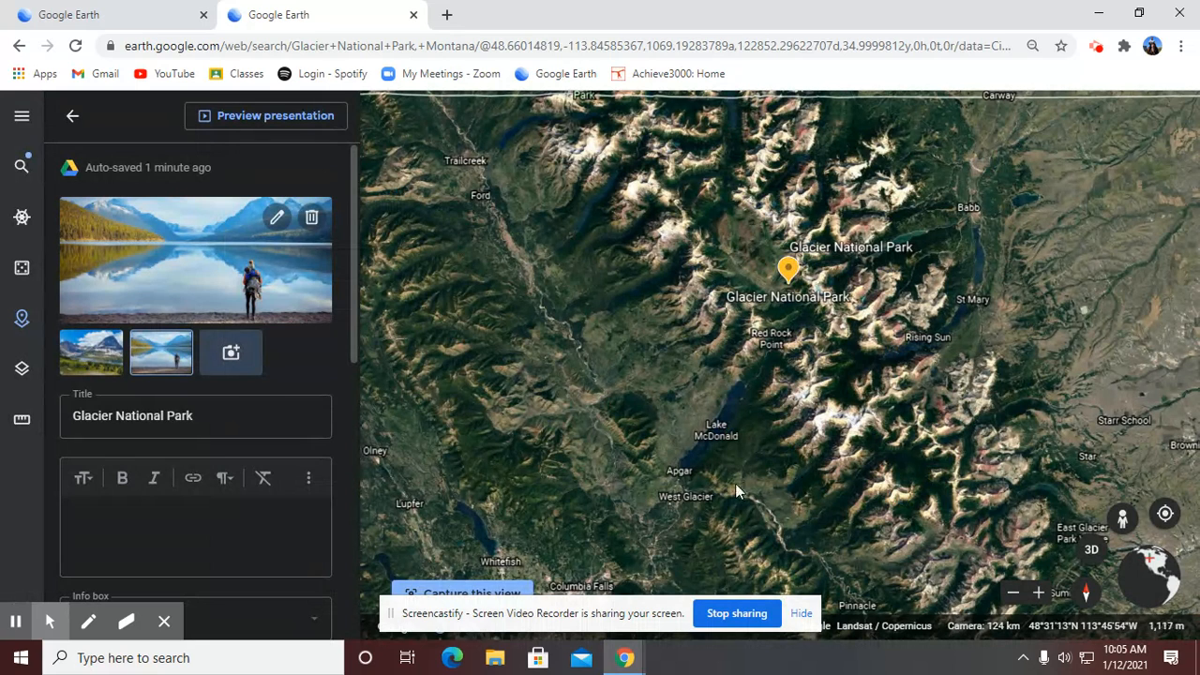